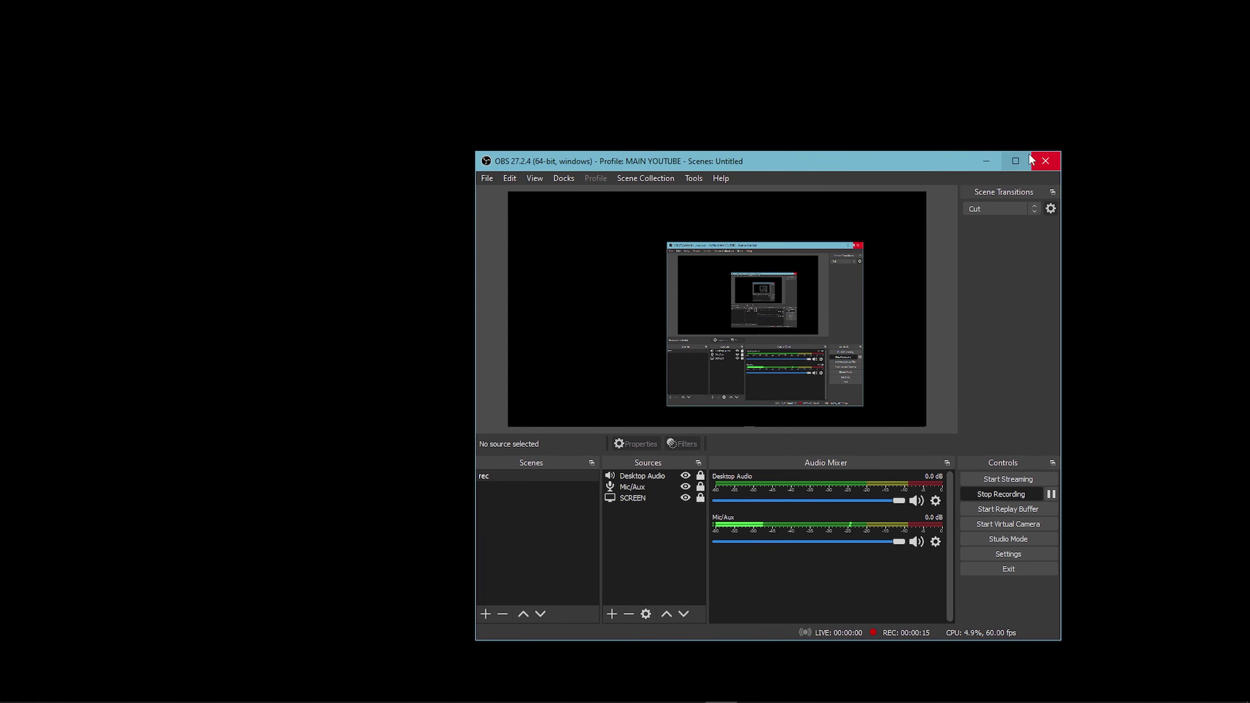
Step: Maximize OBS, bring up Settings and drag the dialog toward the right
click(1016, 160)
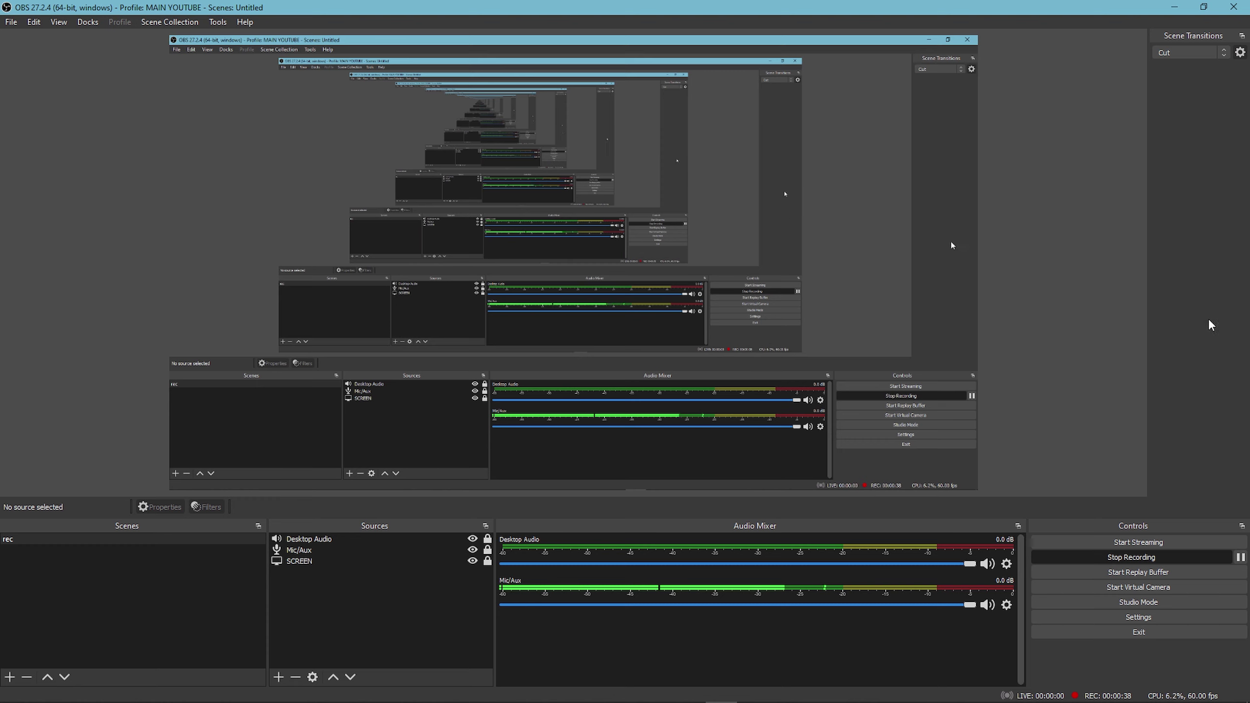
click(1139, 616)
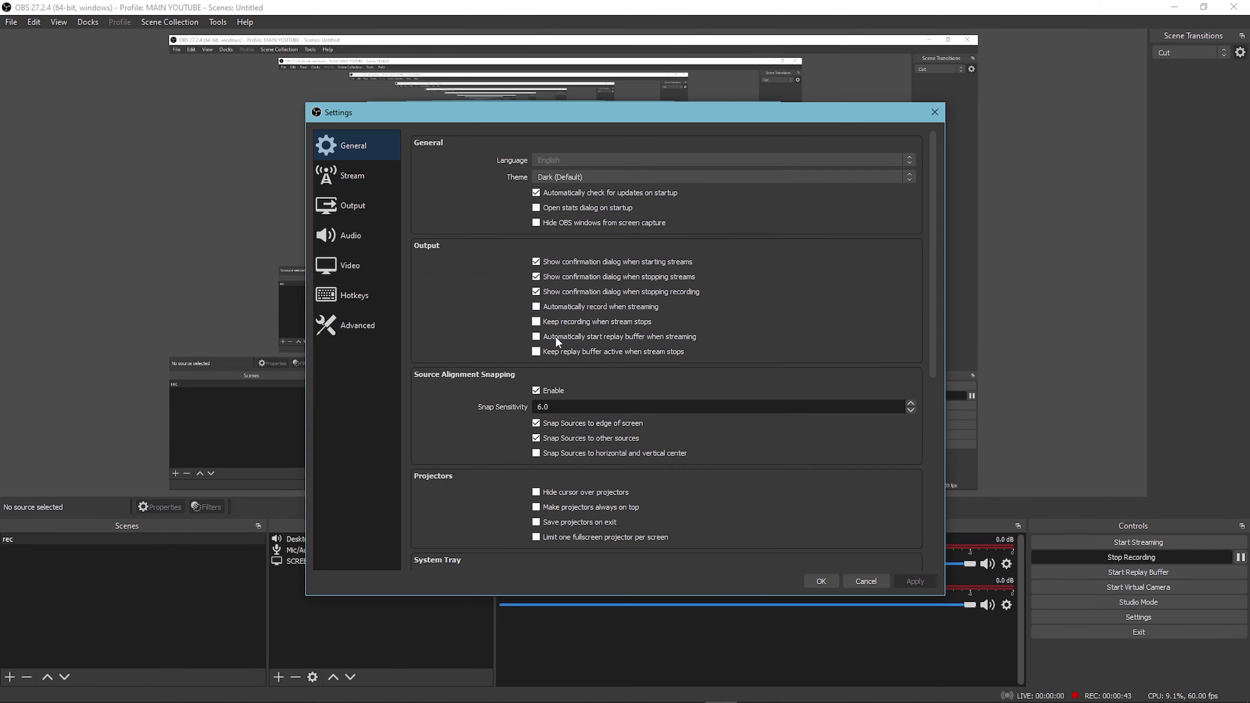
drag(694, 125, 936, 136)
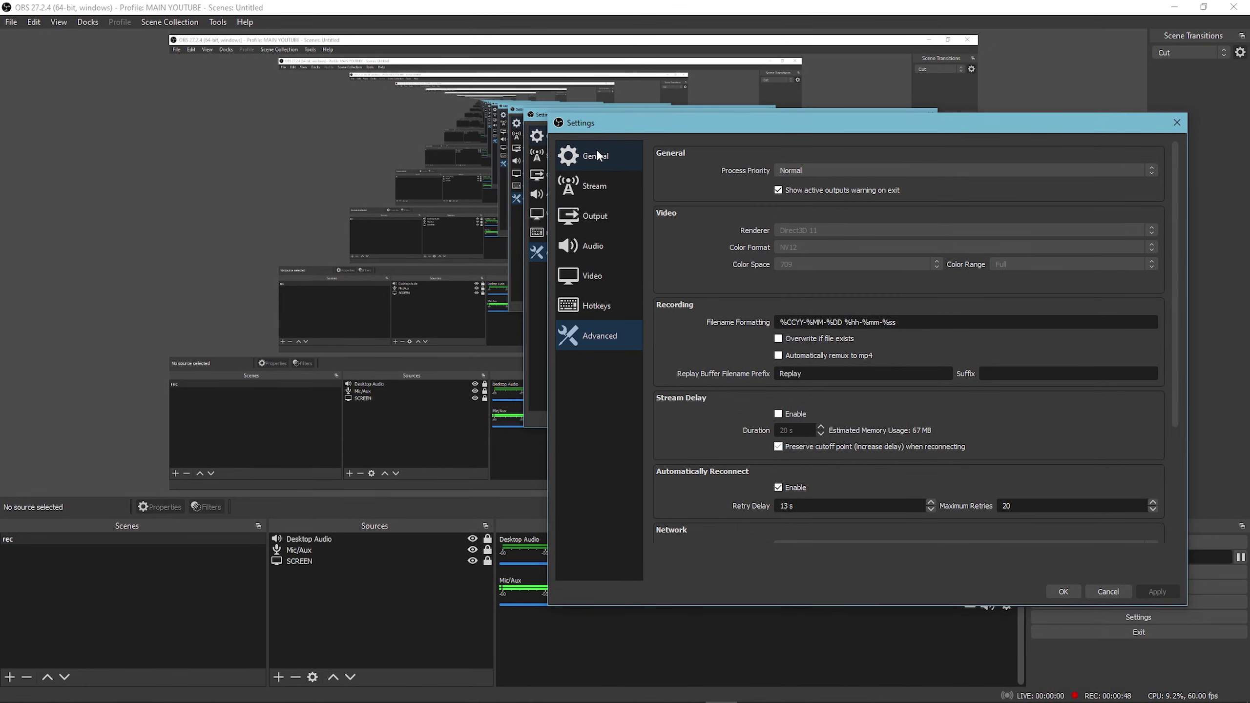
Step: Show the Output section's Recording settings: NVENC H.264 to MP4, CBR 16000 Kbps
click(590, 217)
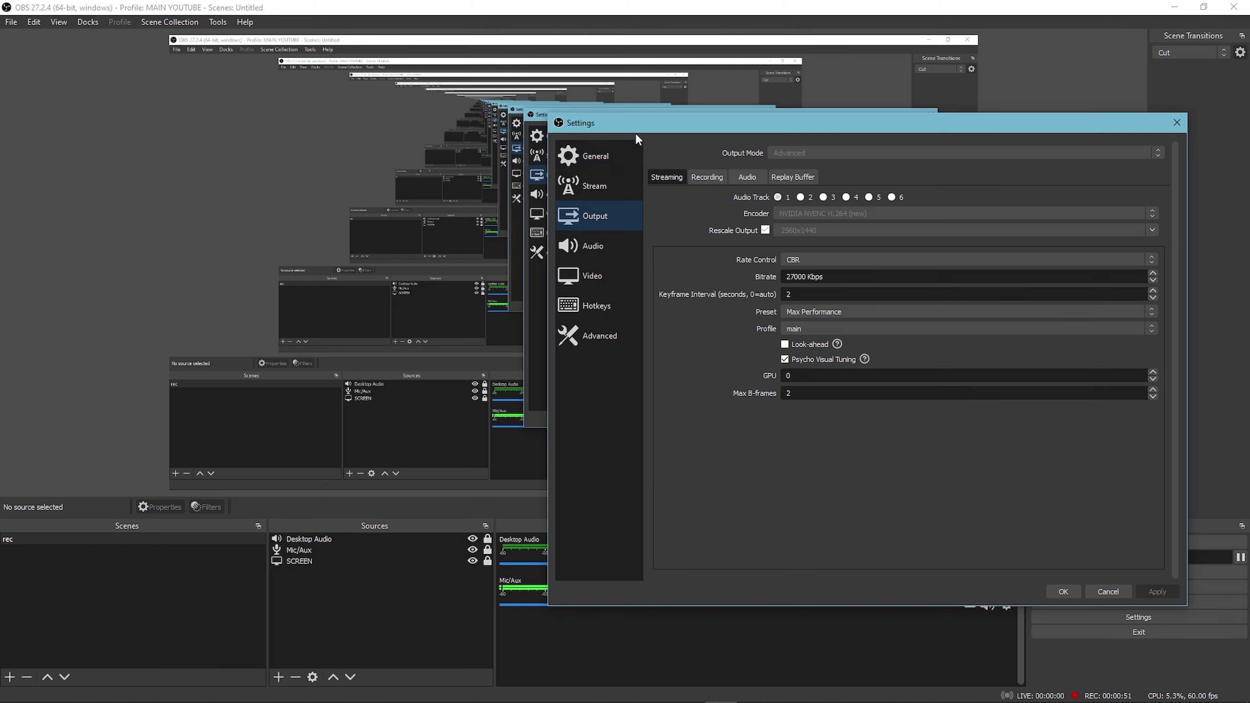
click(708, 177)
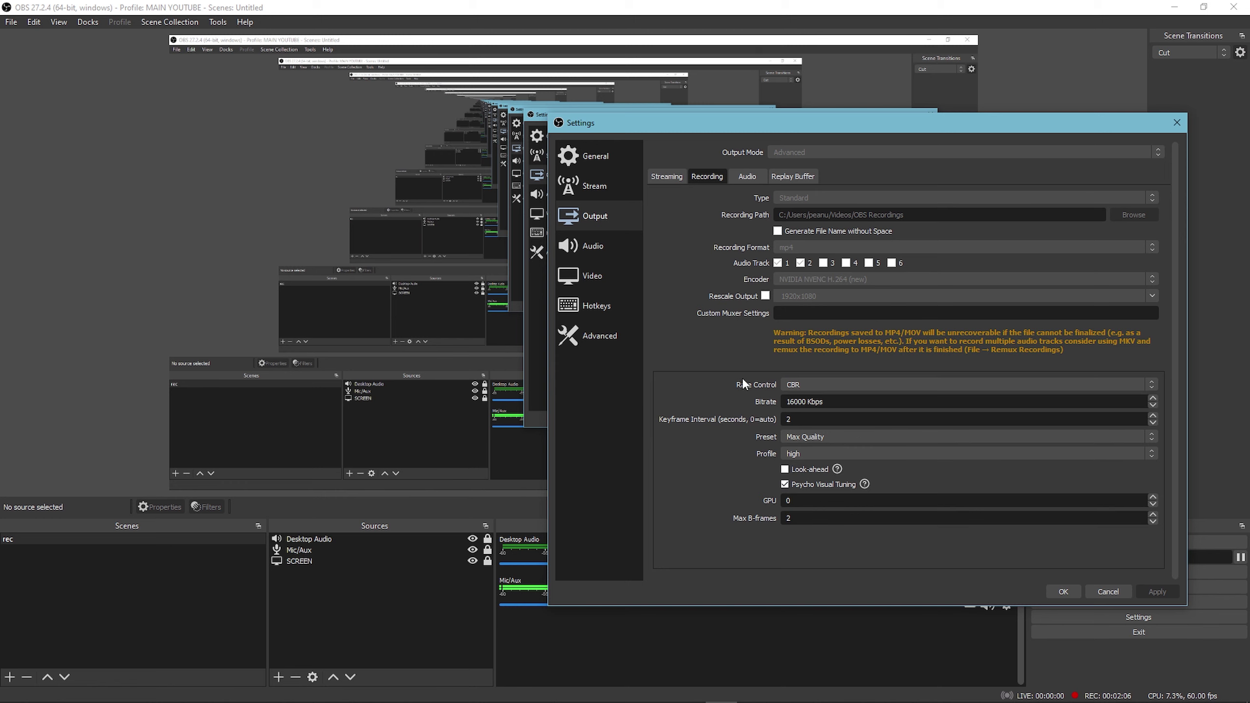
Step: Review rate control, preset and profile choices, keeping Max Quality and high profile unchanged
click(801, 383)
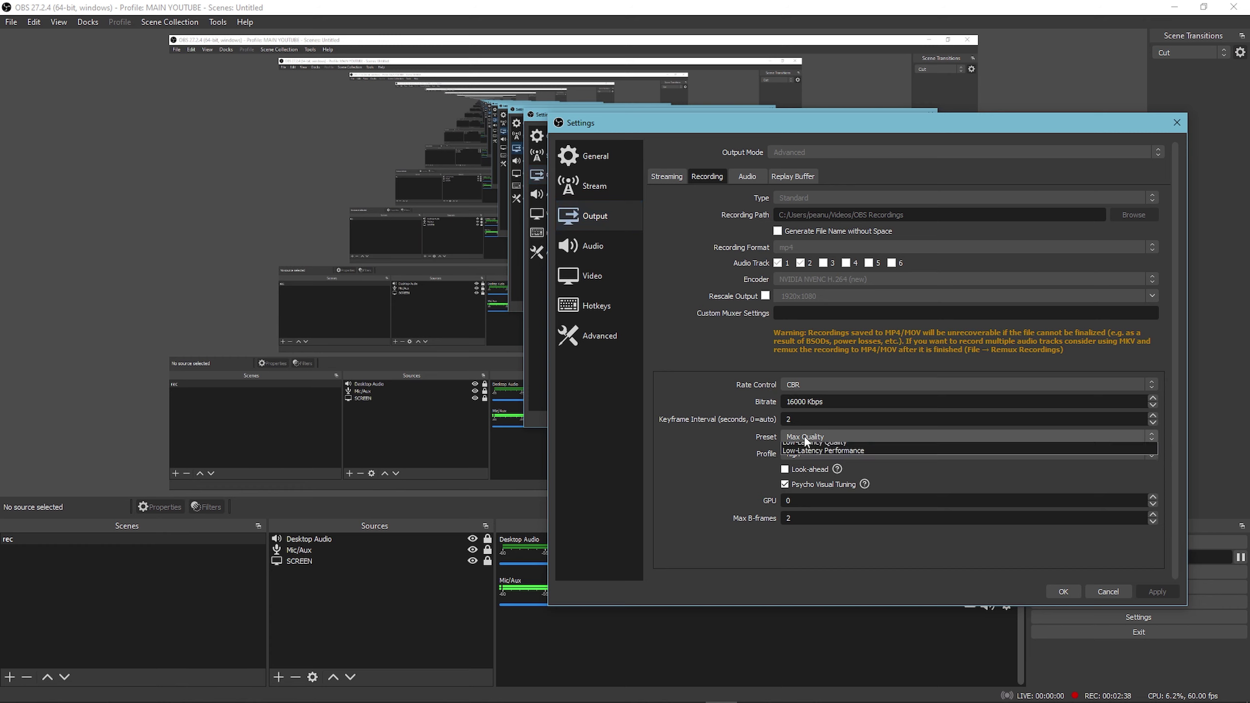
click(810, 436)
click(804, 444)
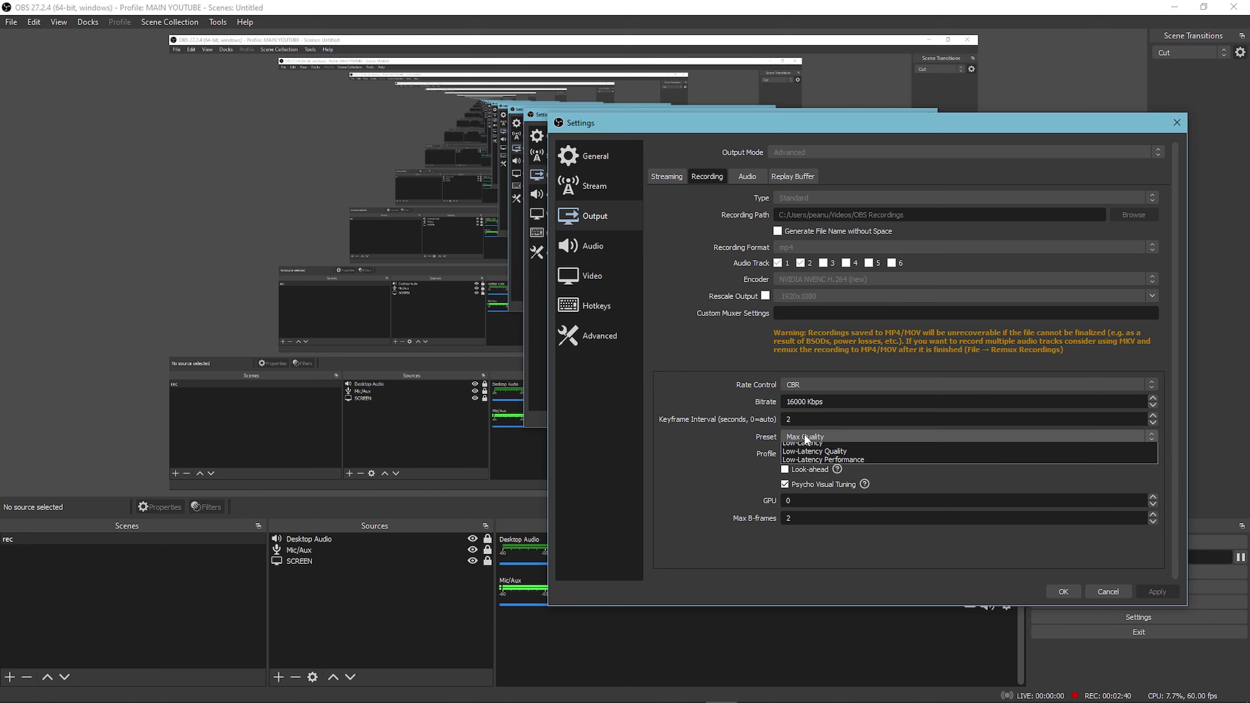
click(804, 436)
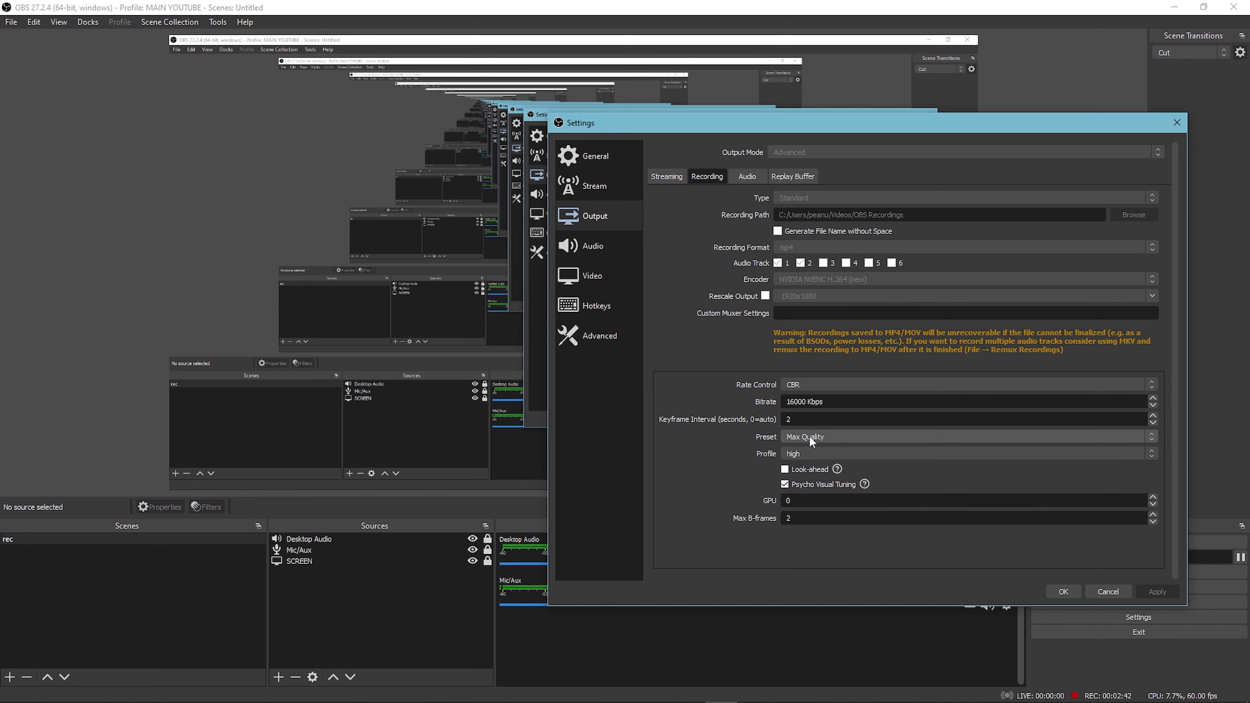
click(811, 437)
click(808, 446)
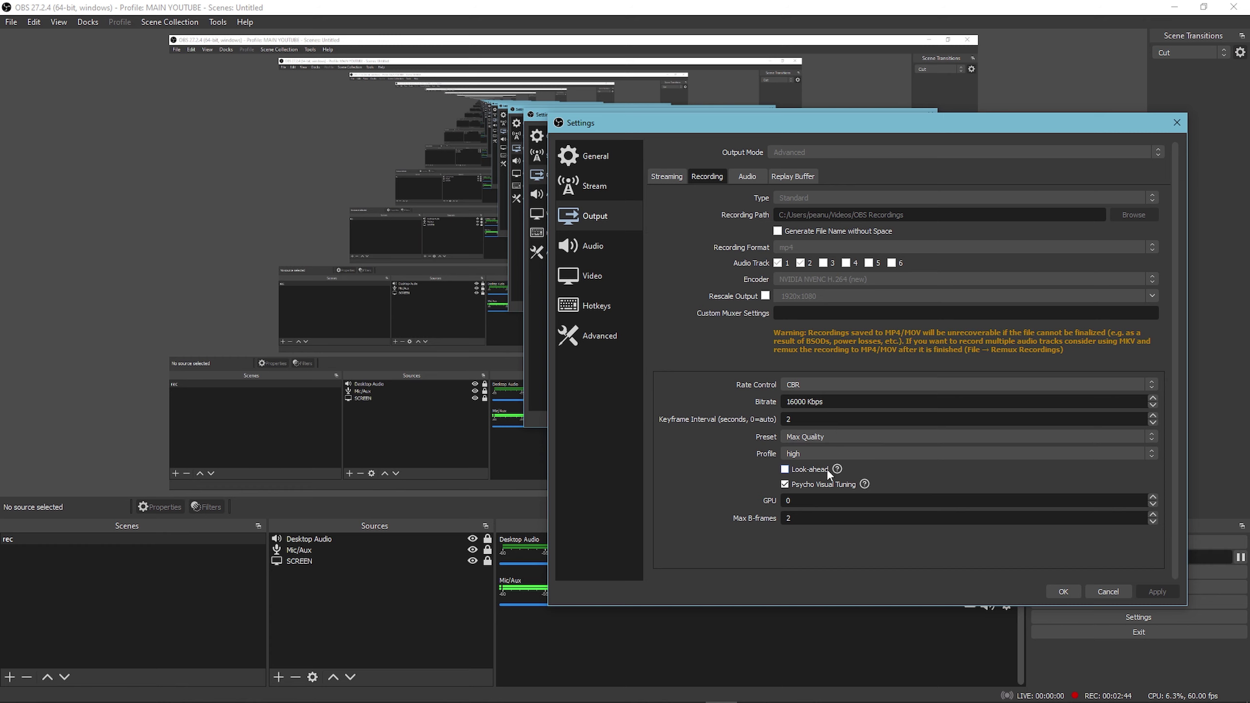
click(793, 453)
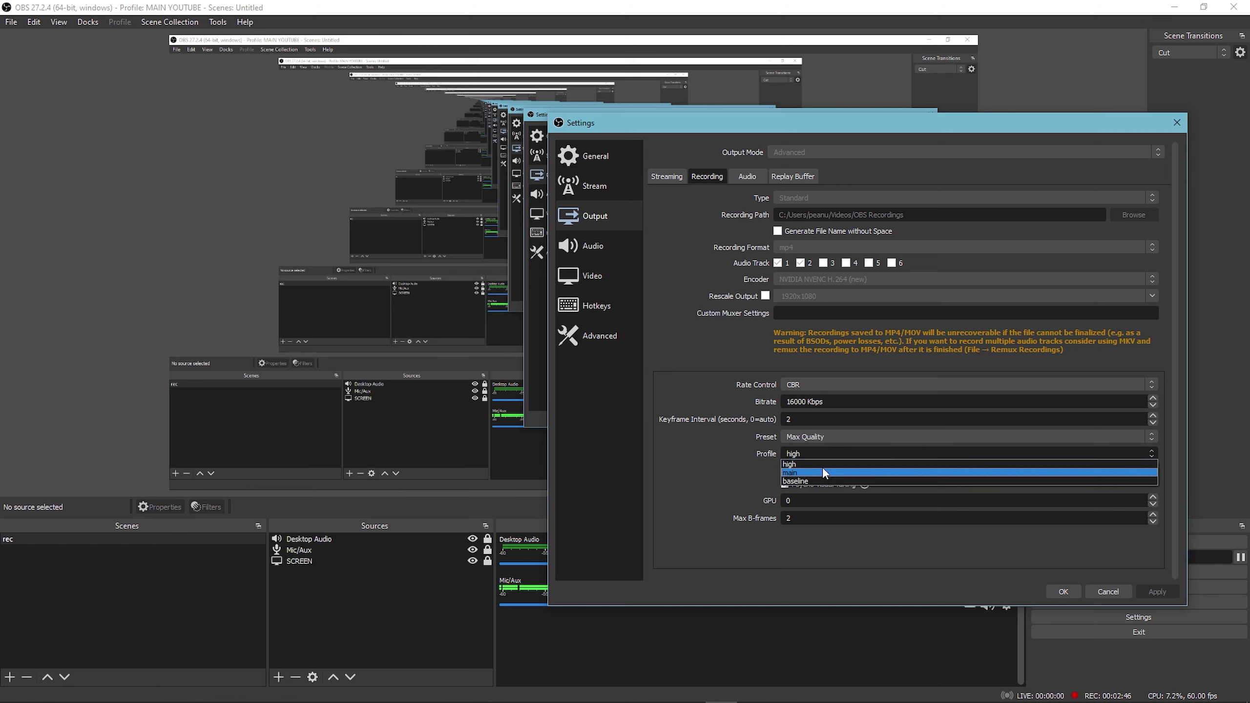
click(814, 459)
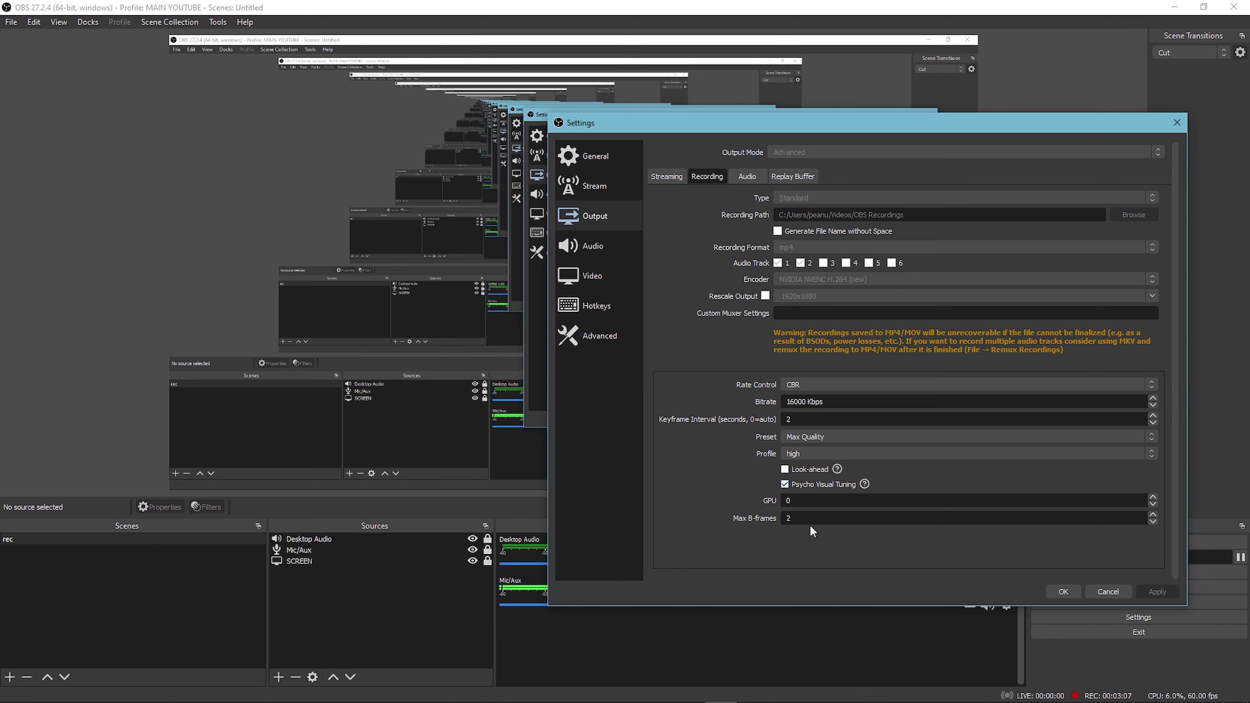
Step: Switch to the Audio section with 48 kHz stereo and Blue Yeti microphone
click(617, 252)
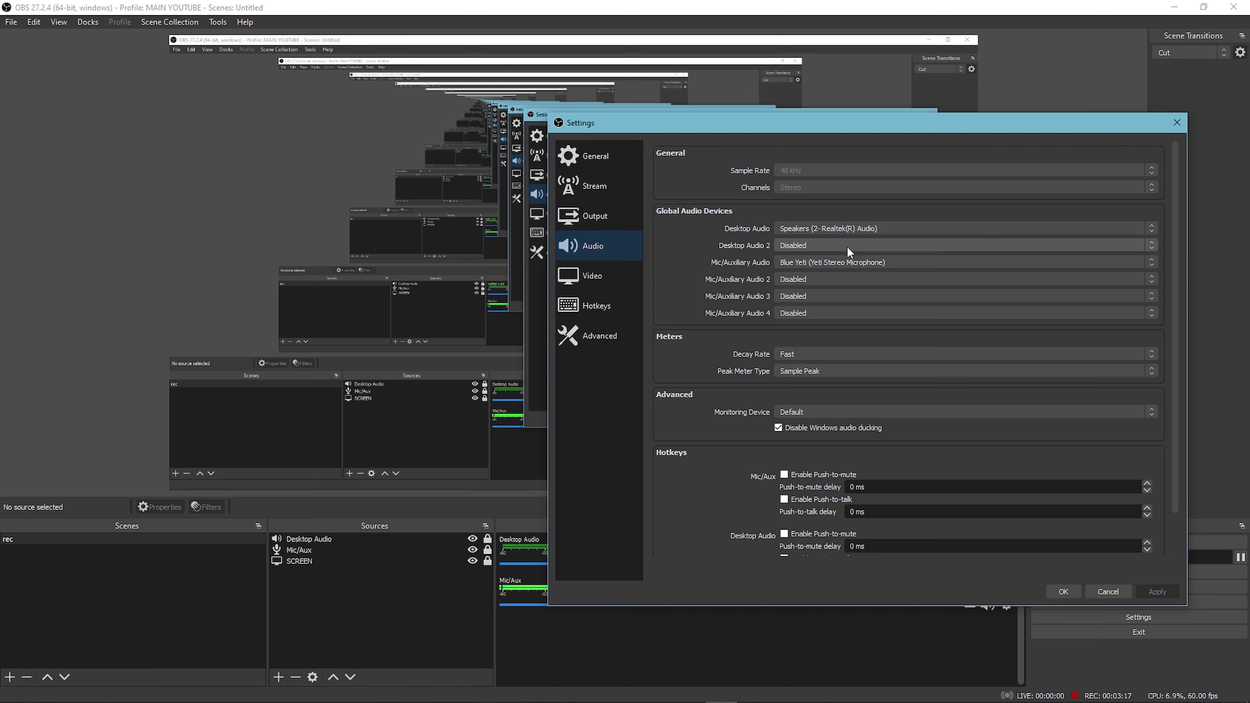
scroll(810, 380, down, 2)
scroll(830, 370, up, 1)
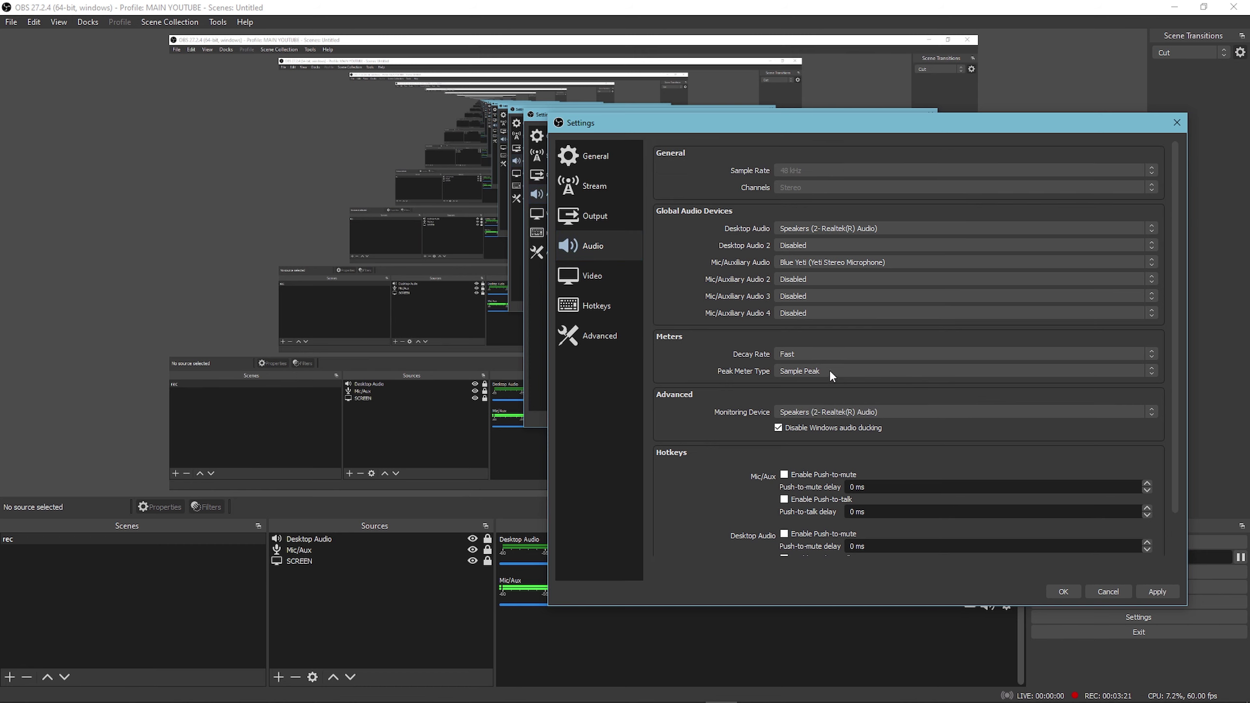
Step: Leave the desktop and auxiliary audio devices unchanged, then move to the Video section
click(820, 228)
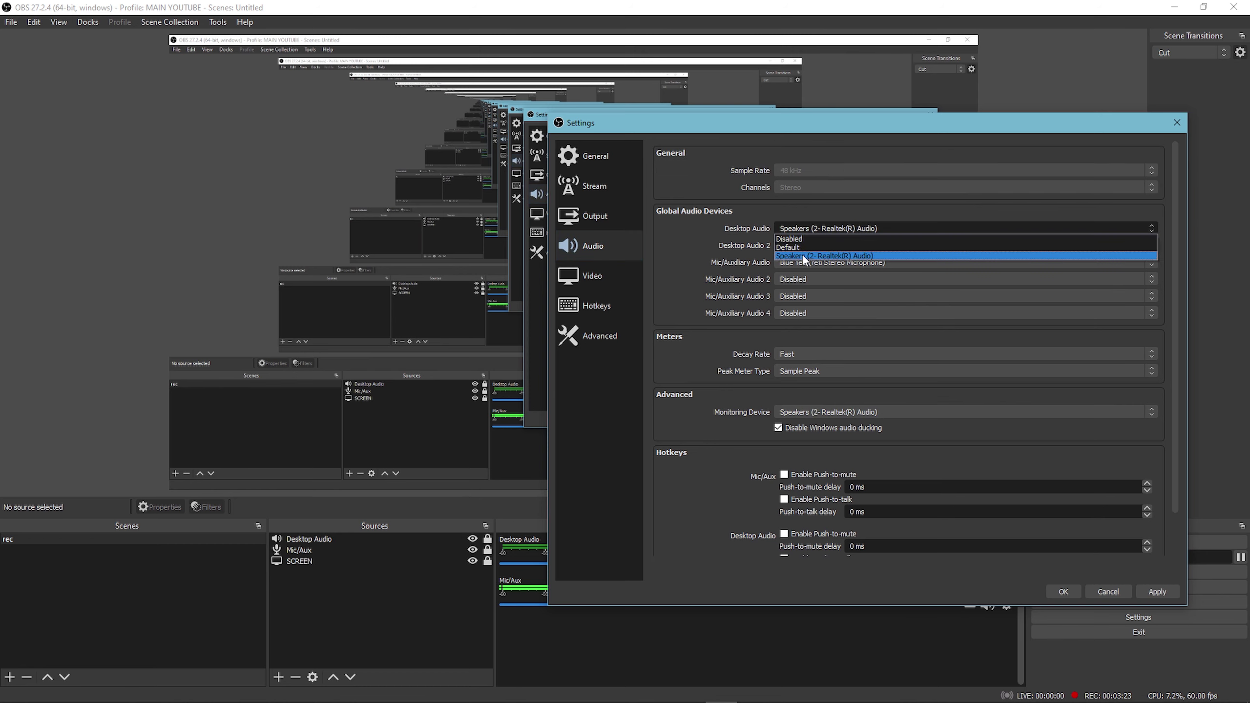
click(821, 228)
click(801, 279)
click(592, 276)
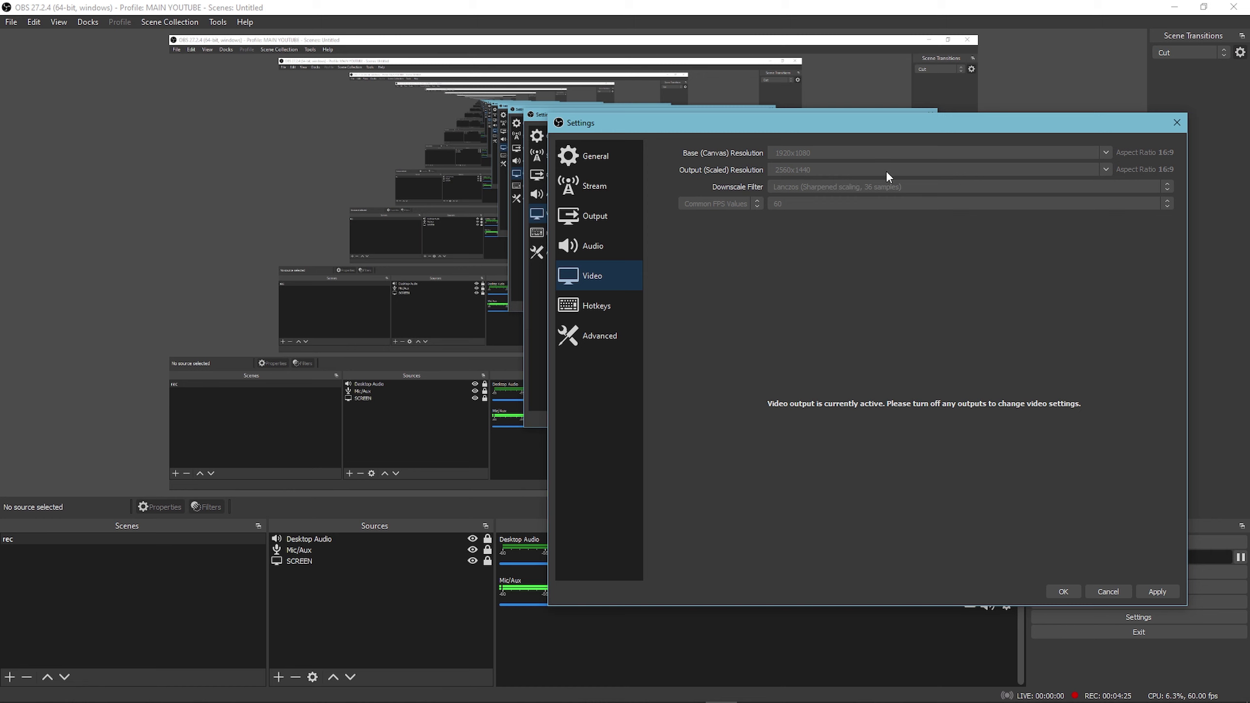
Step: Look through the Hotkeys list, then show the Advanced section with Normal process priority
key(Down)
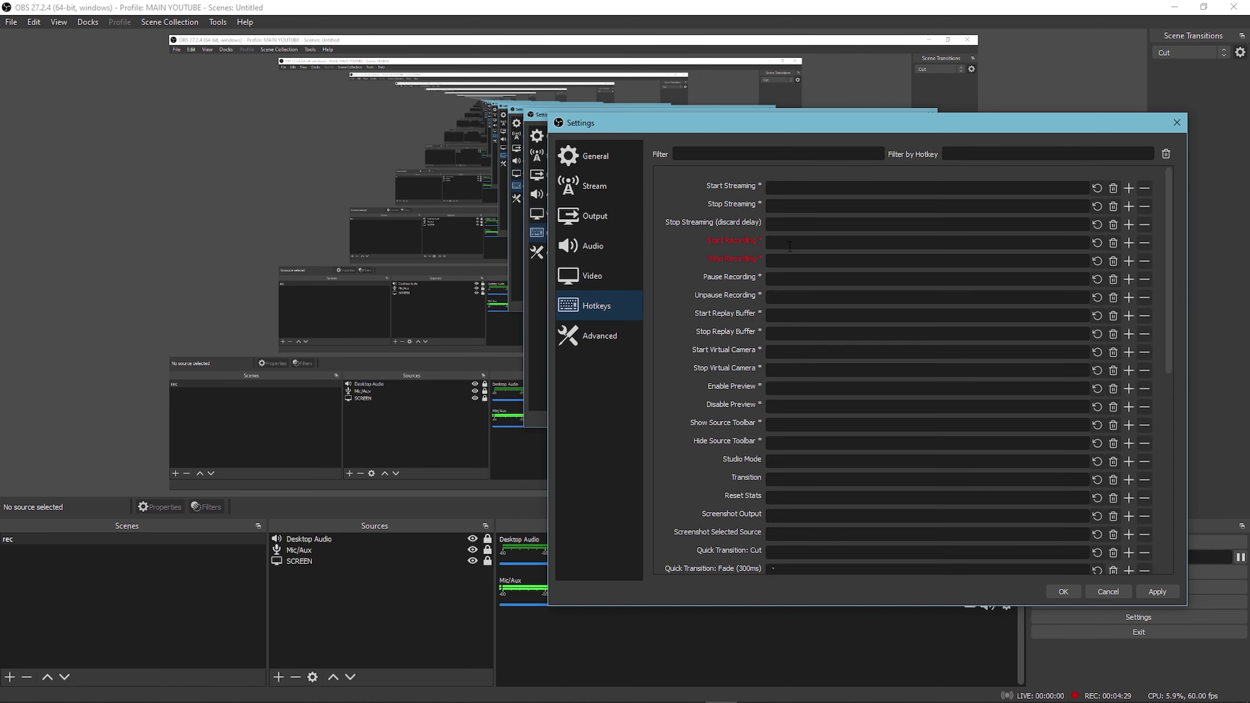
scroll(838, 267, down, 5)
scroll(838, 266, down, 4)
scroll(838, 267, down, 3)
scroll(847, 292, up, 5)
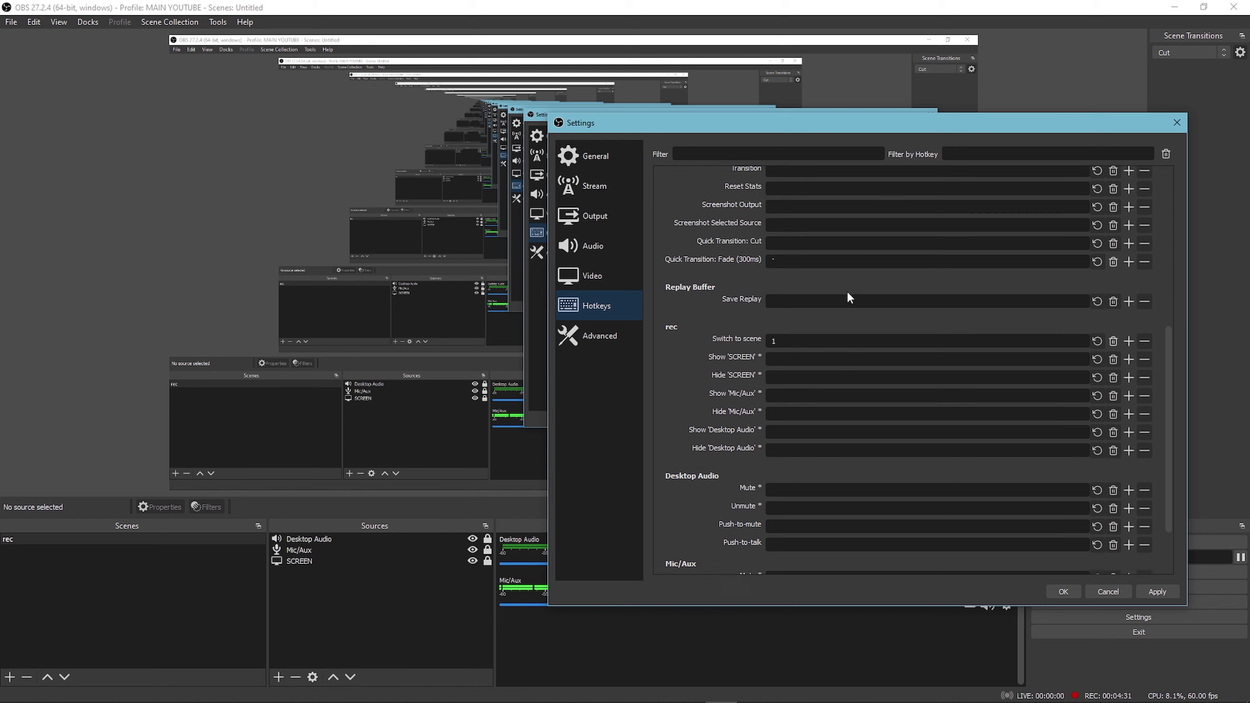
scroll(847, 291, up, 5)
click(599, 336)
scroll(697, 293, up, 3)
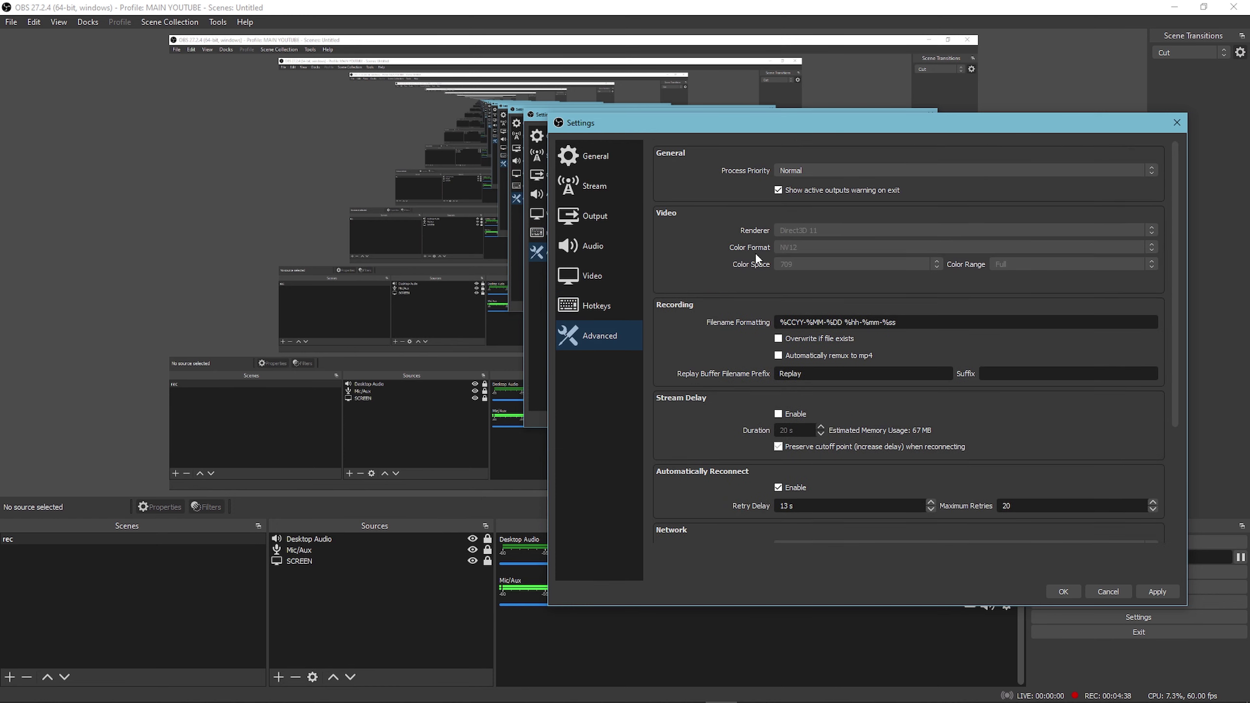
scroll(755, 252, down, 3)
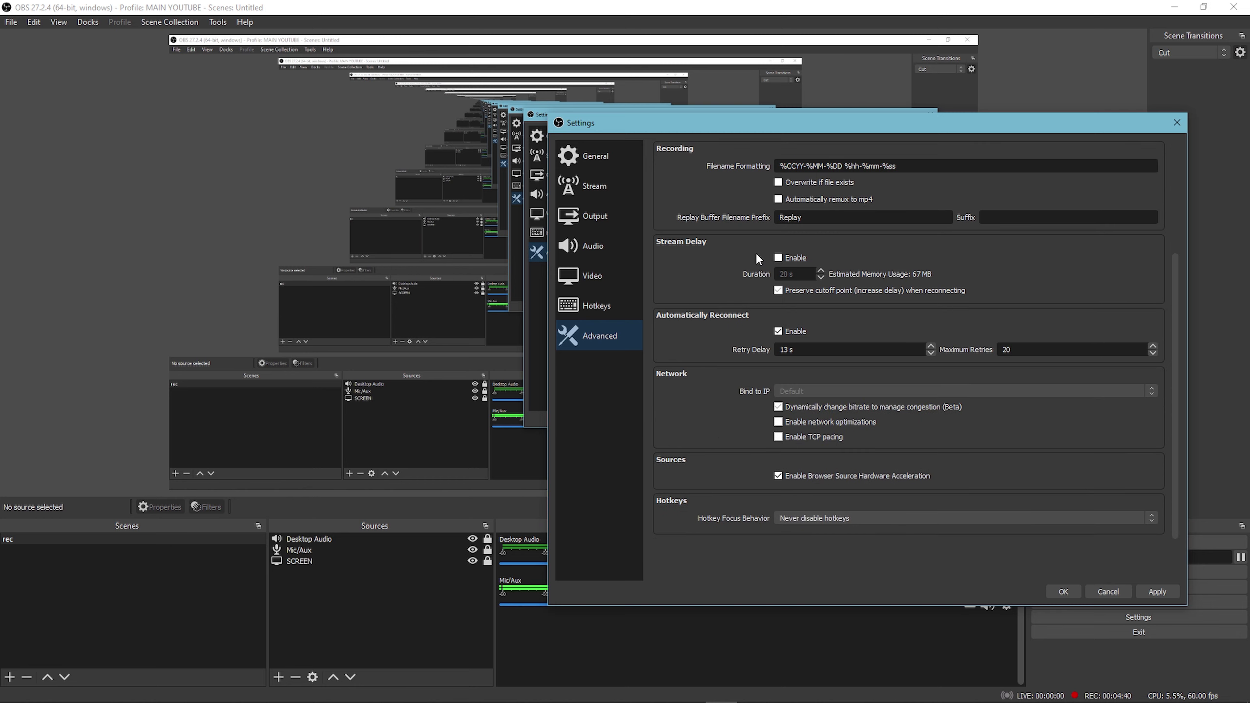
scroll(755, 253, up, 3)
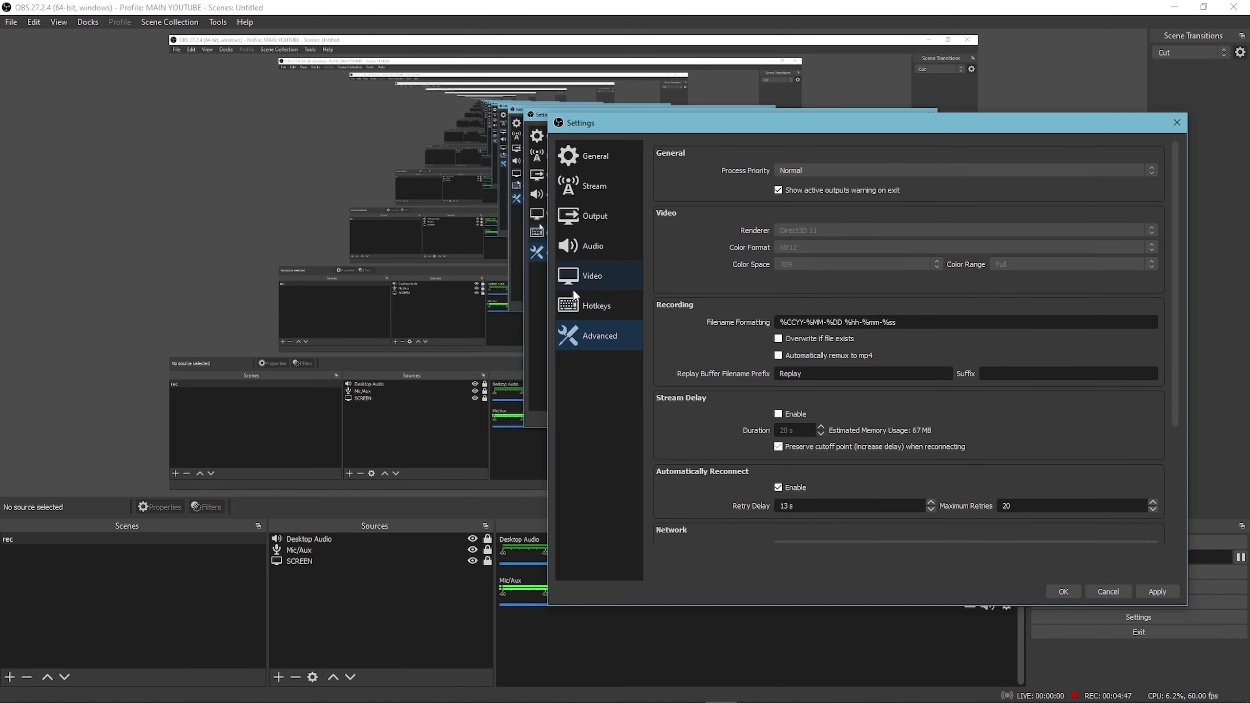
Step: Revisit the Audio, Output and Video pages, then confirm with OK to close Settings
click(605, 264)
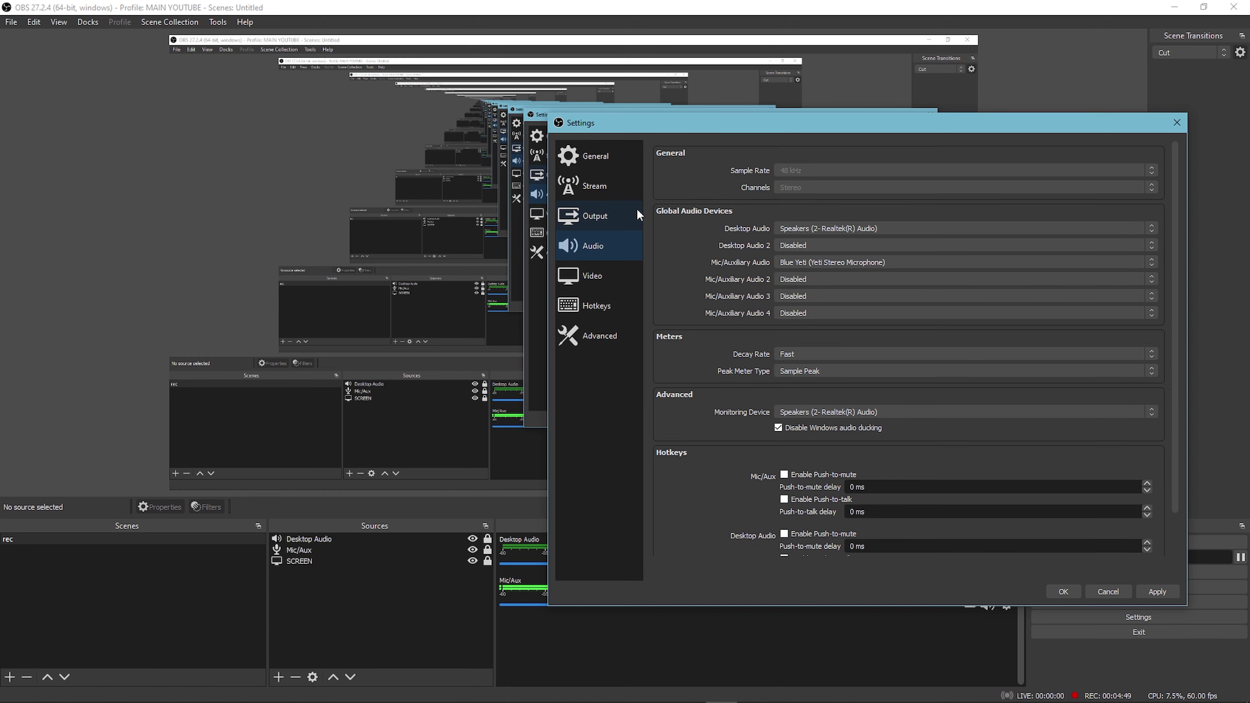
click(616, 212)
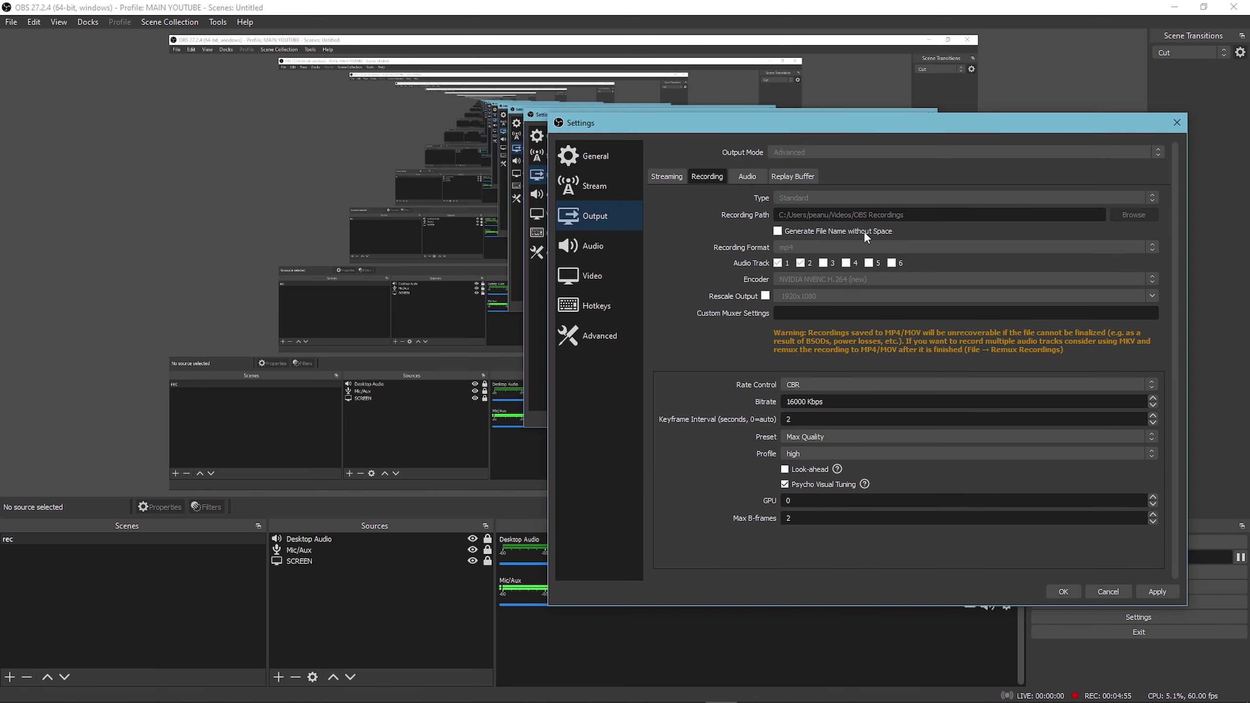
click(631, 275)
click(616, 223)
click(1062, 590)
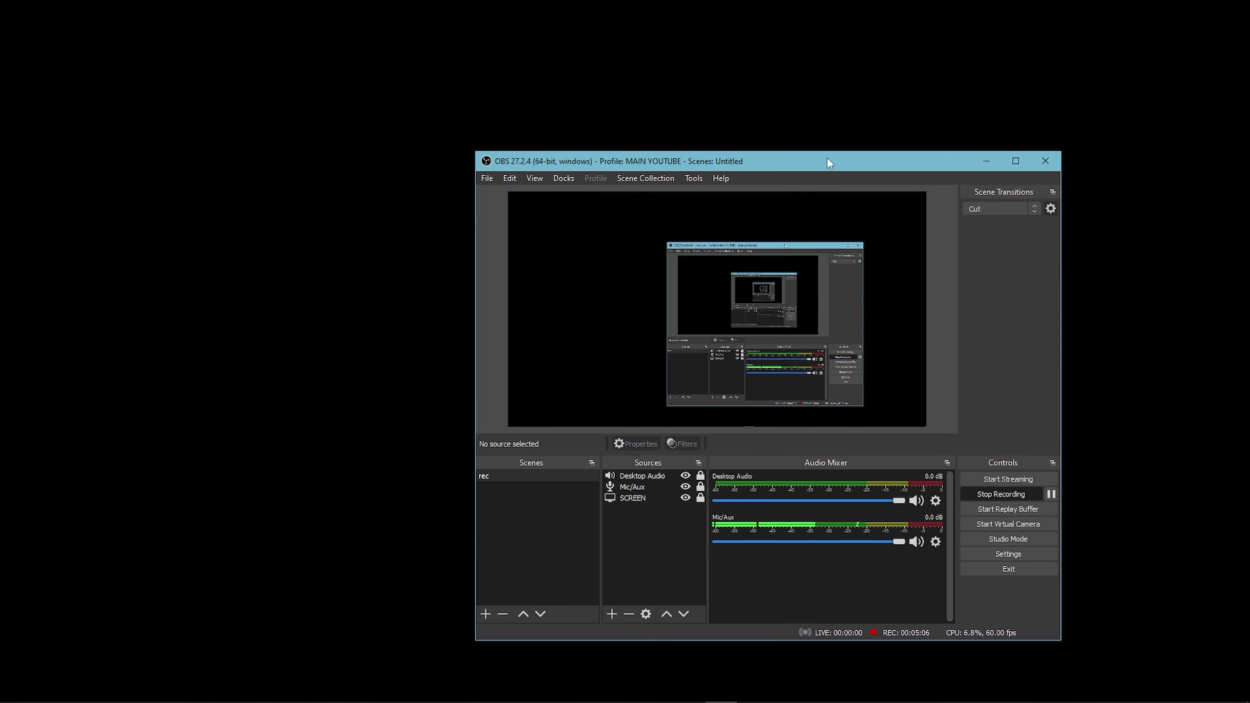